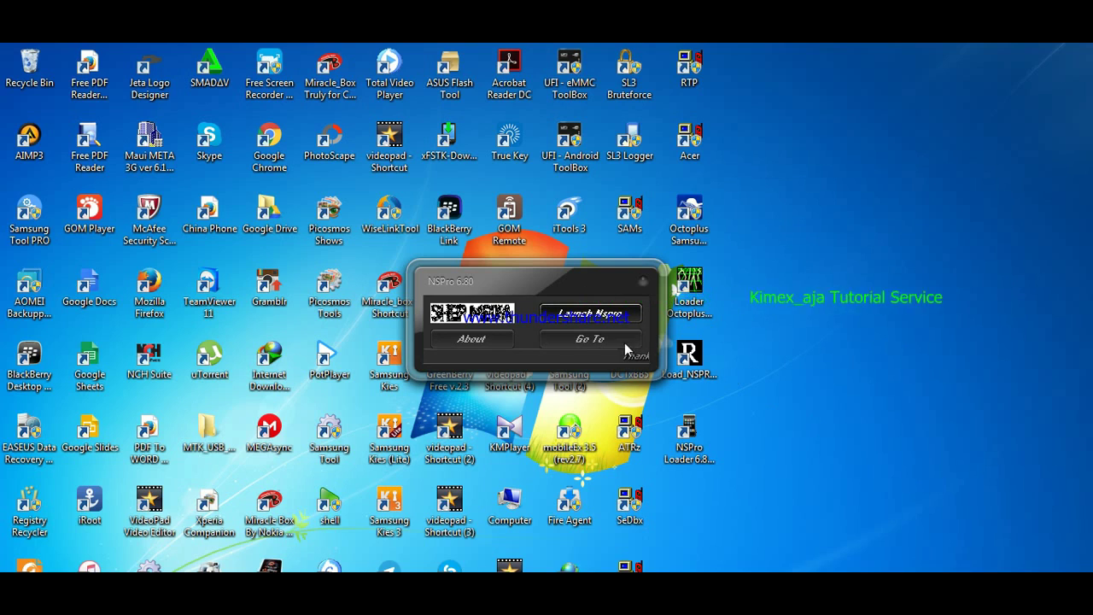
Launch NsPro from the loader, retrying after the box connection error, and continue without installing the new version
click(615, 316)
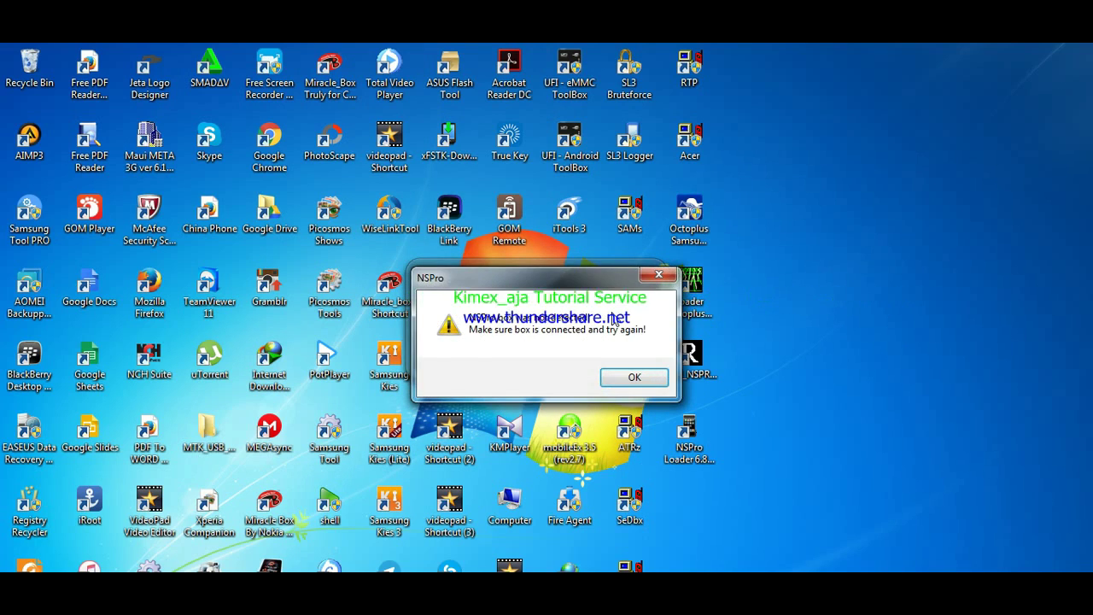
click(634, 380)
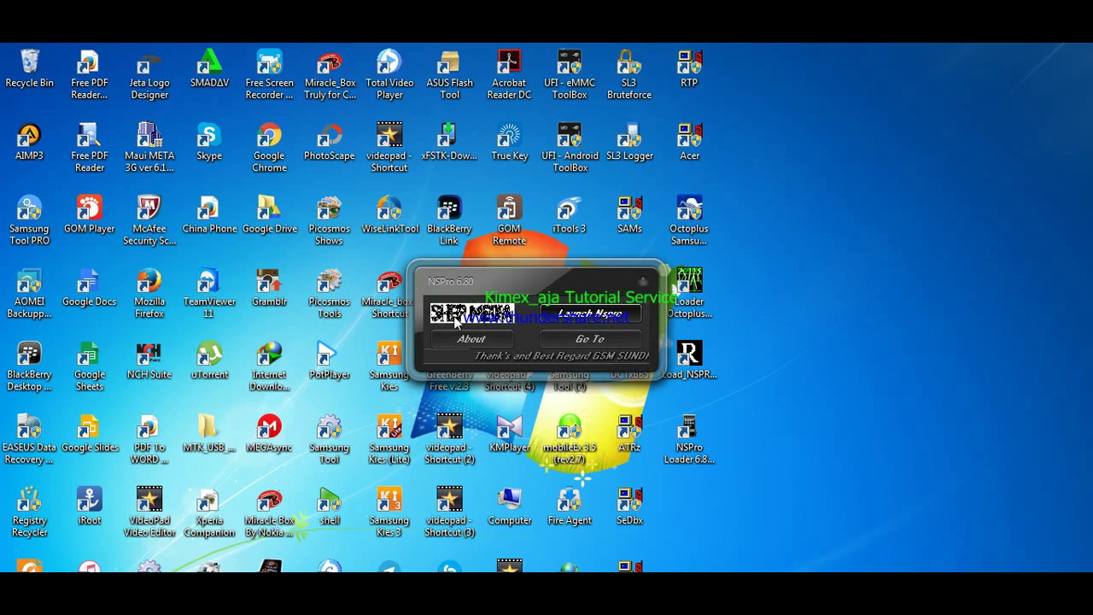
click(589, 316)
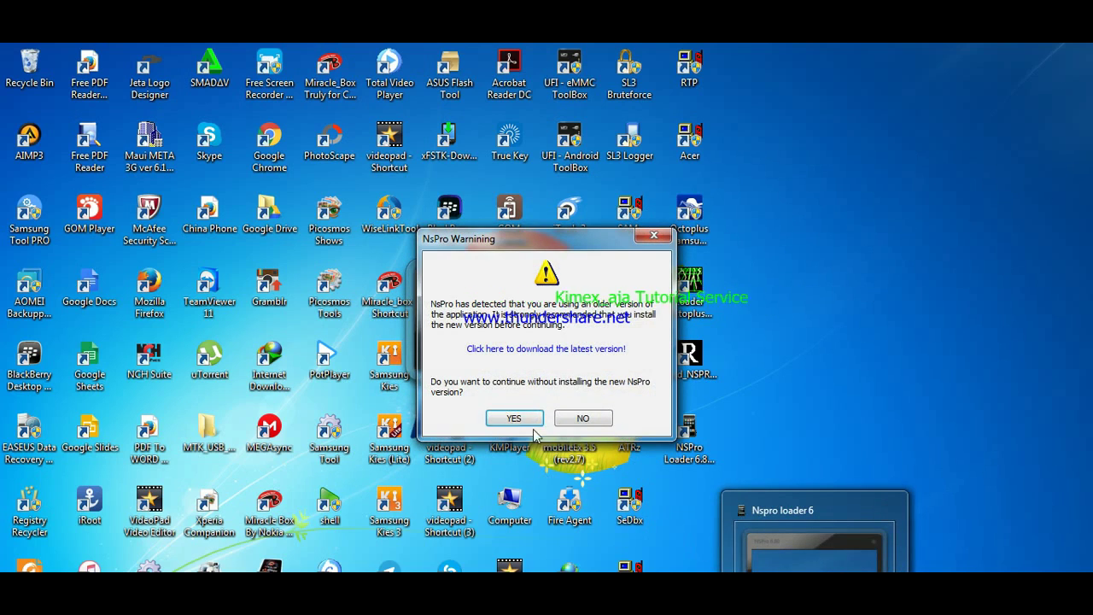
click(513, 418)
click(583, 321)
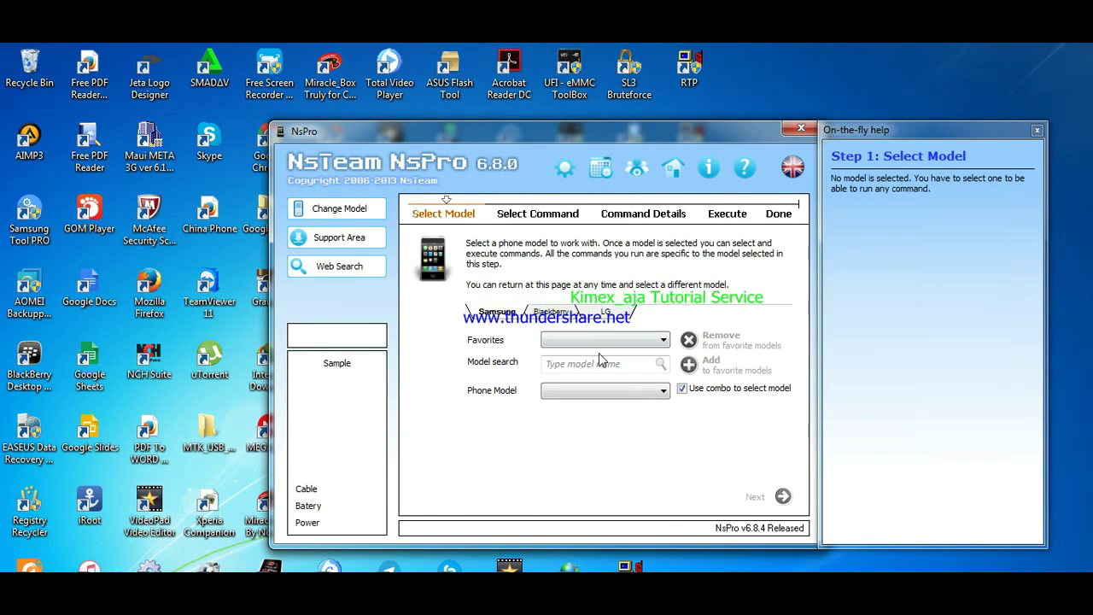
Search for the Samsung model i8190, keep I8190 as the phone model, and choose the Flash command
click(662, 340)
click(663, 342)
click(642, 365)
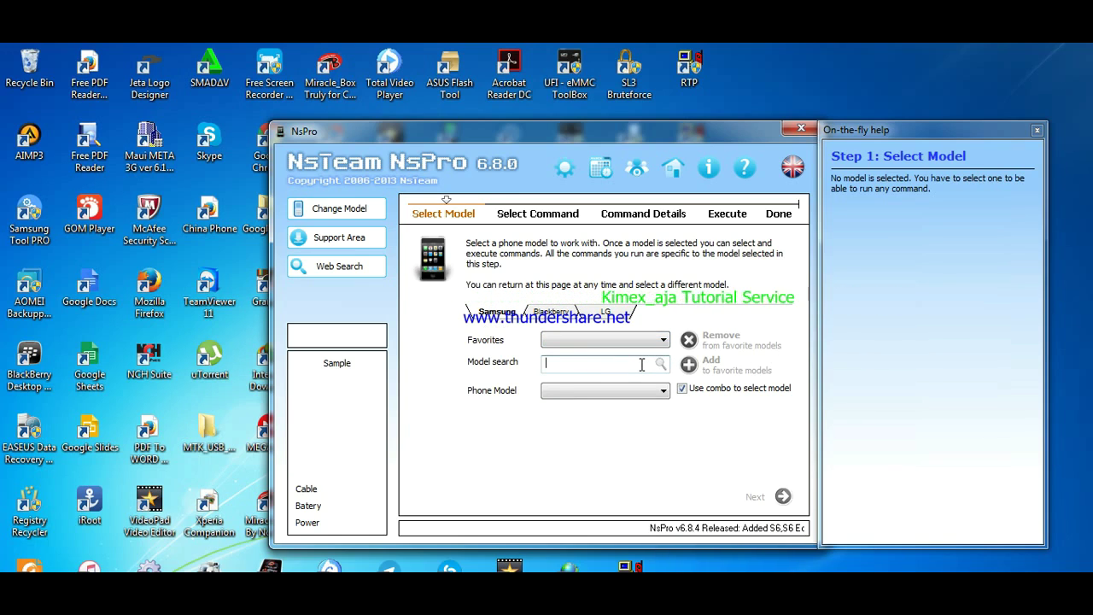
text(i9)
key(BackSpace)
text(8)
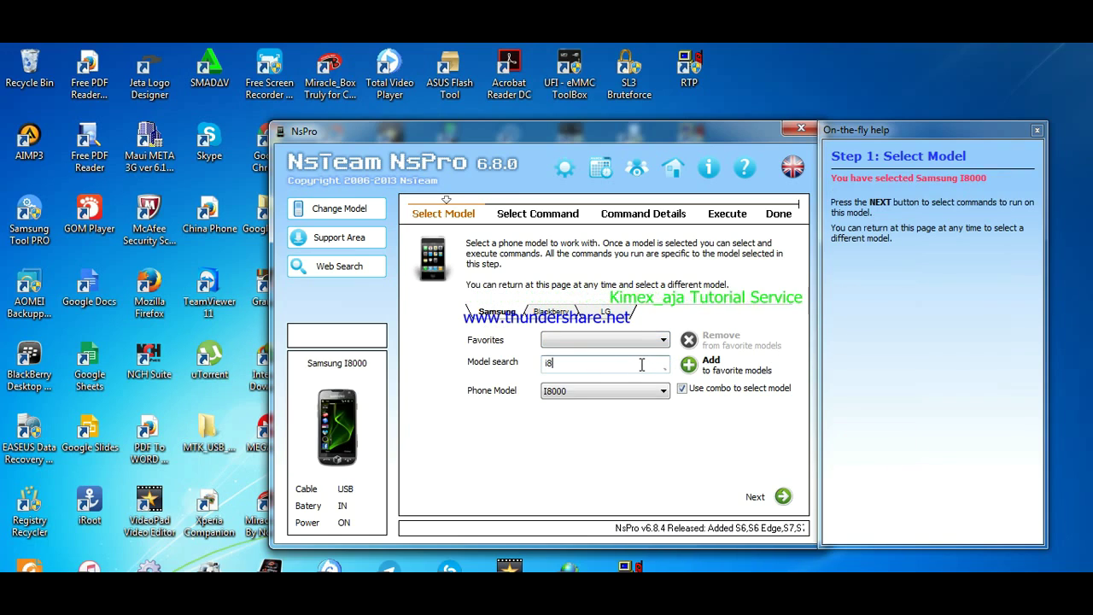
text(190)
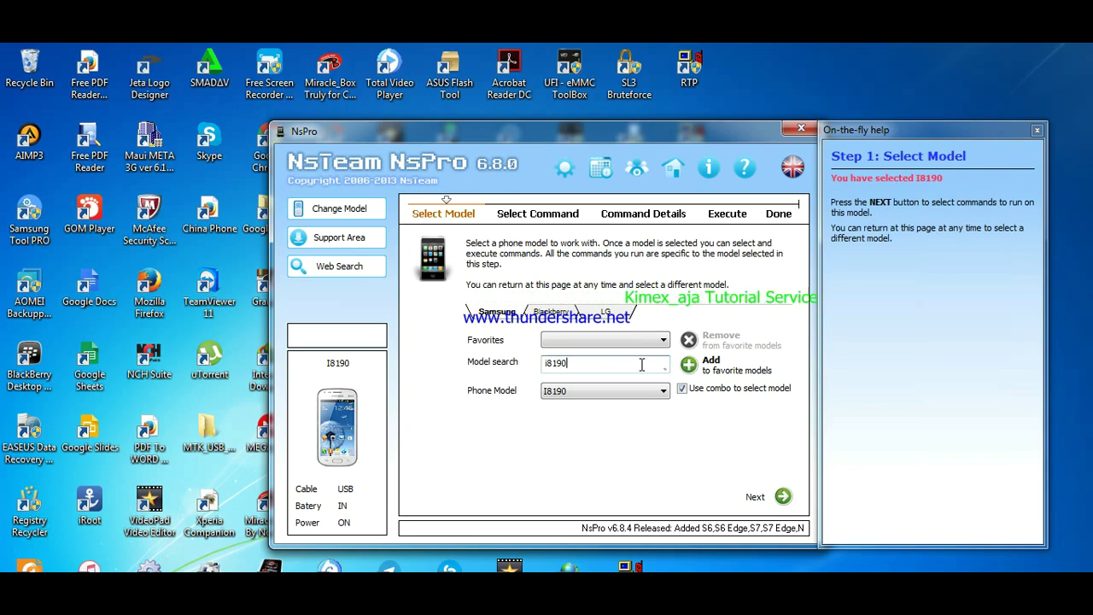
click(642, 392)
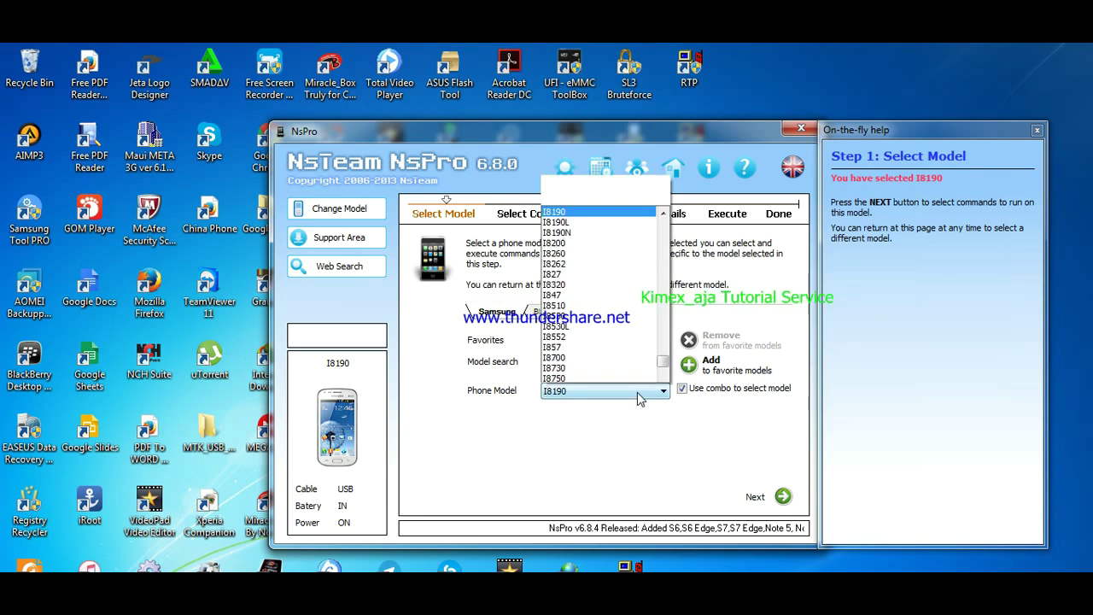
click(639, 395)
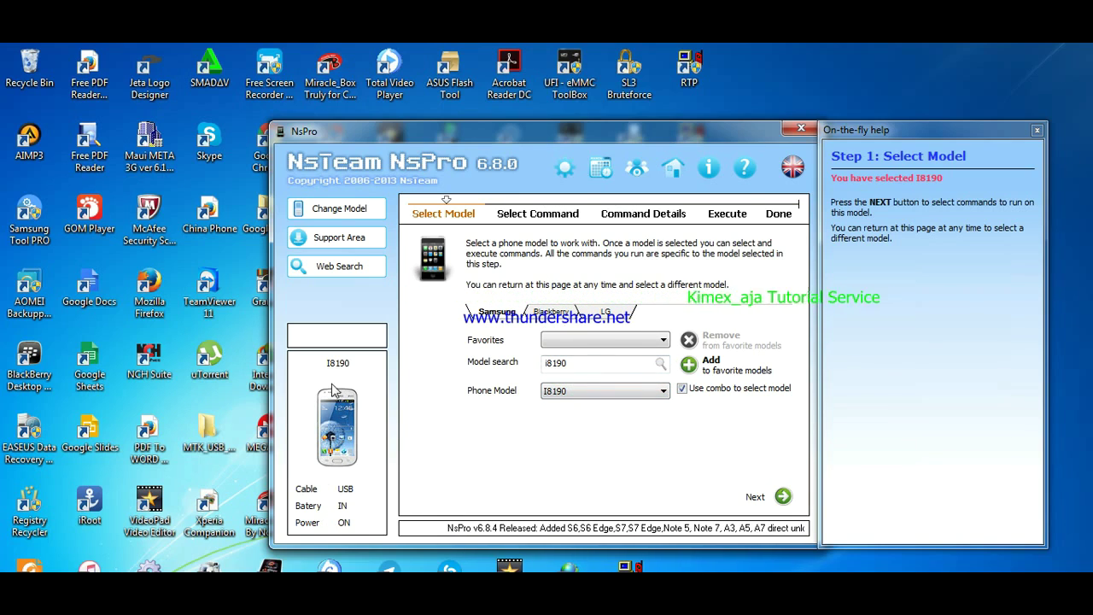
click(779, 497)
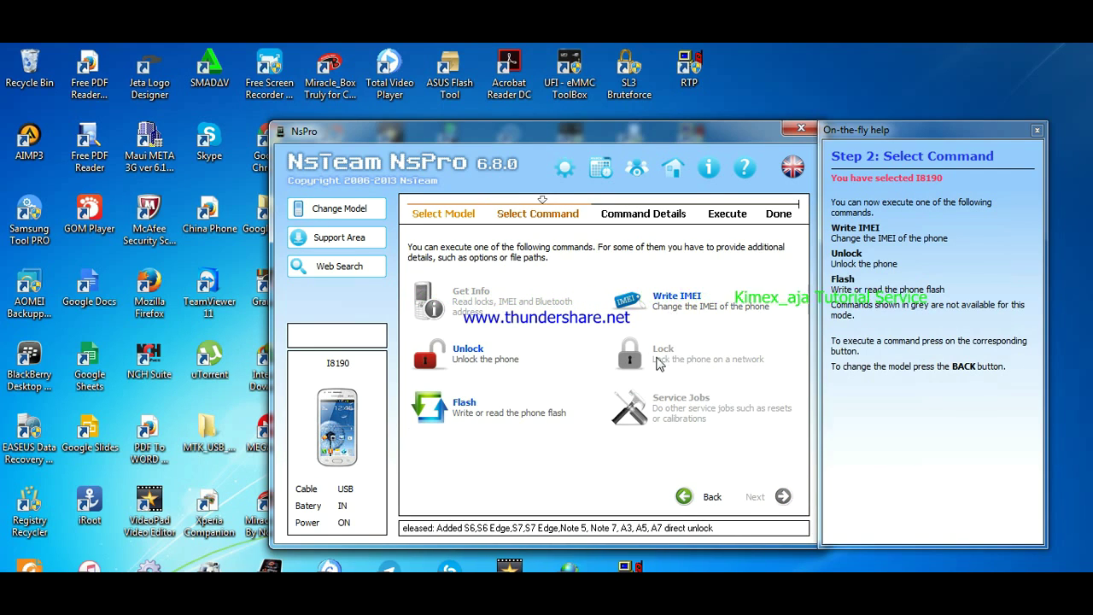
click(462, 418)
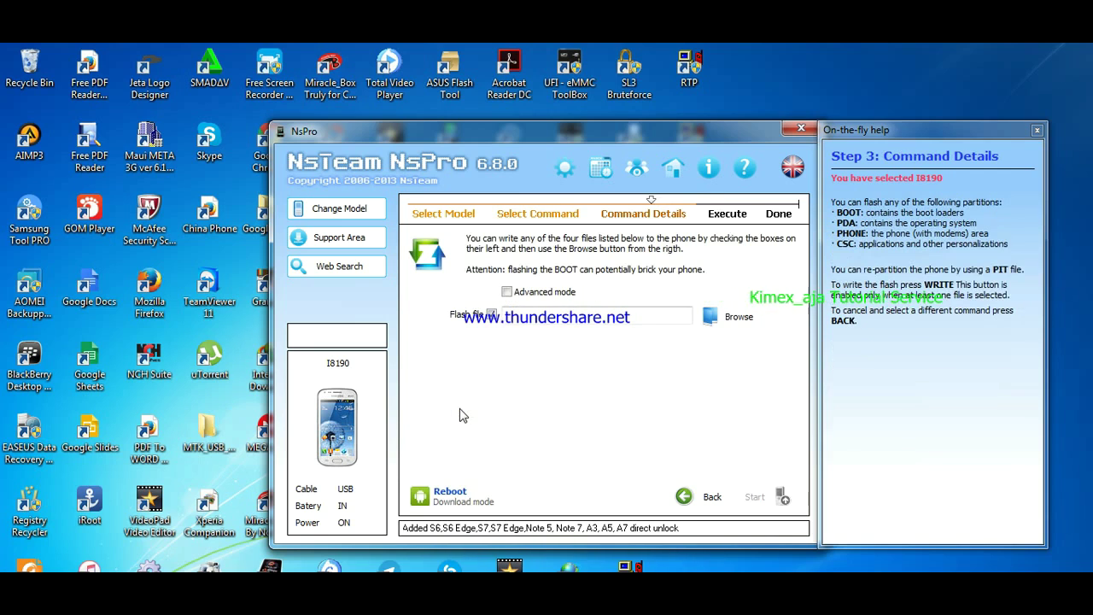
Browse for the flash file on Games (E:), going through the CINA TOOL ANDROID FIRMWARES, SAMSUNG and i8190 s3 mini folders to GT-I8190
click(725, 315)
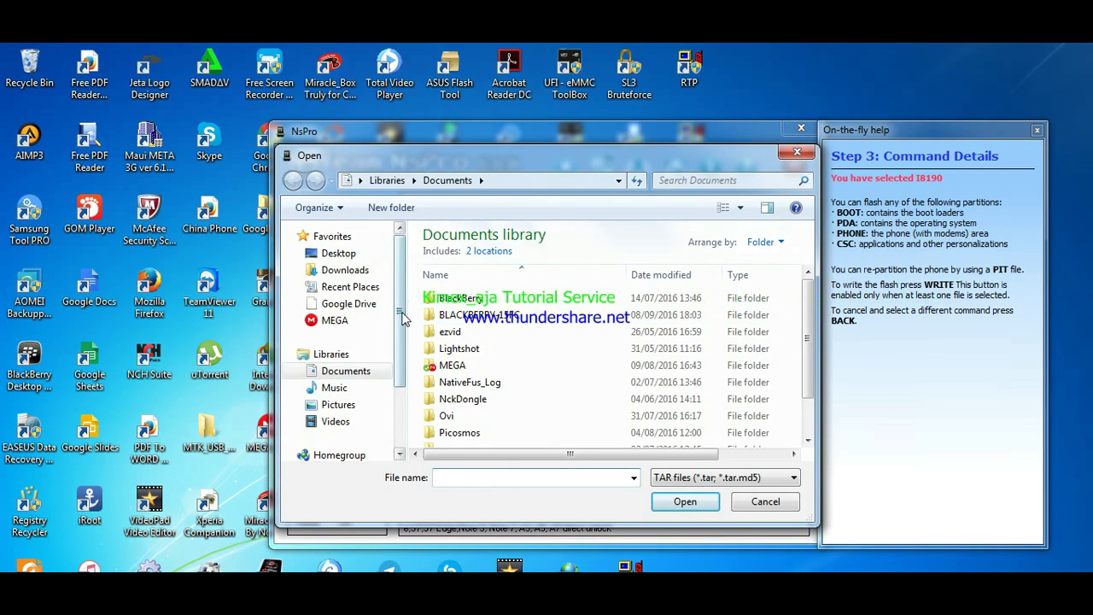
scroll(403, 318, down, 3)
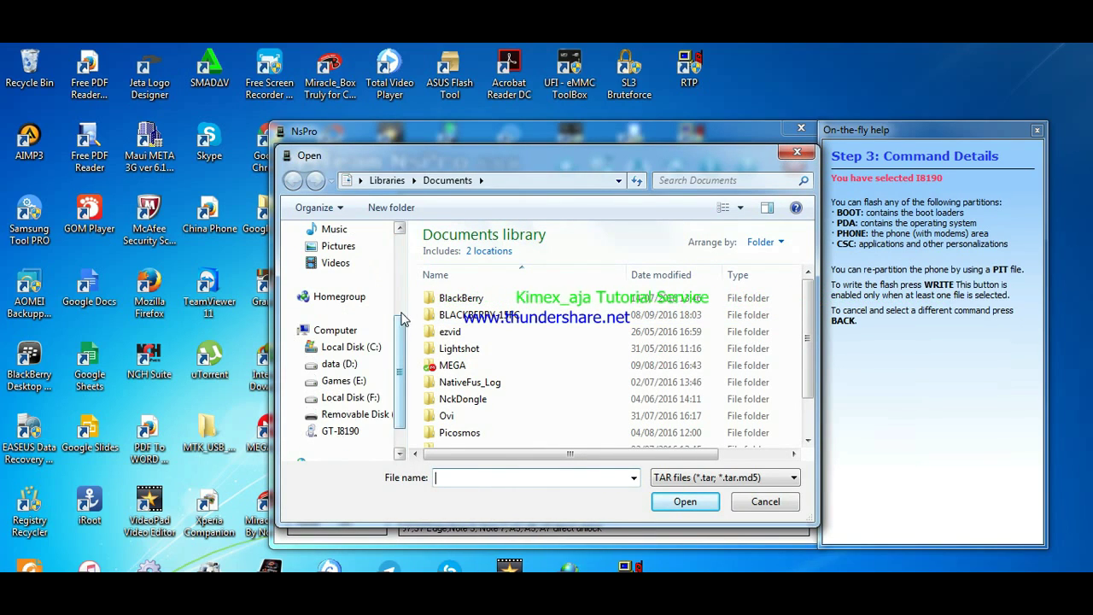
click(365, 386)
double_click(486, 355)
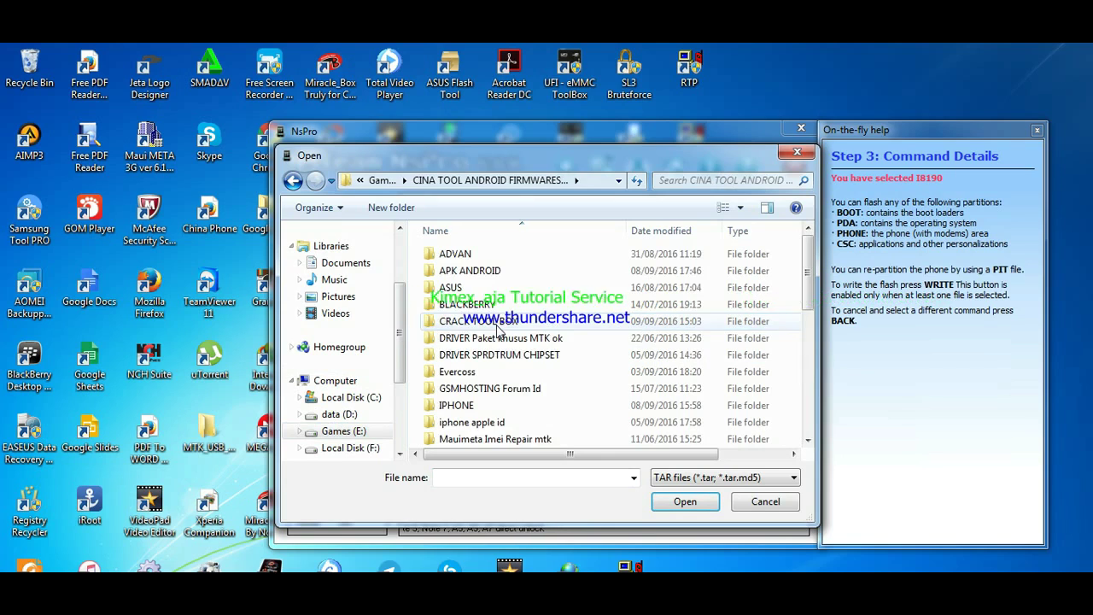
scroll(493, 365, down, 1)
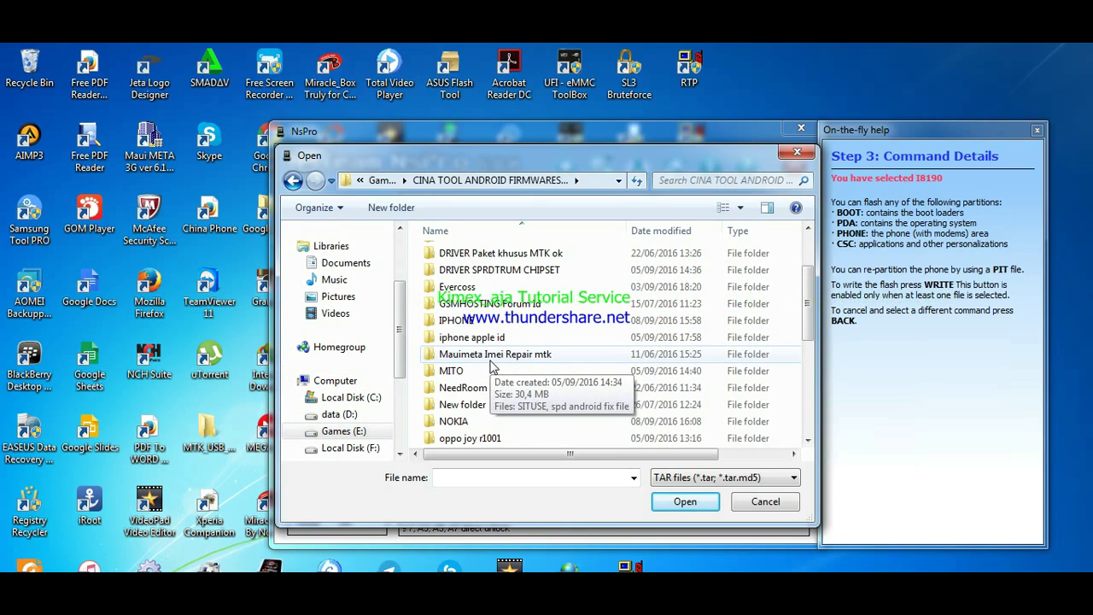
scroll(493, 365, down, 2)
double_click(475, 406)
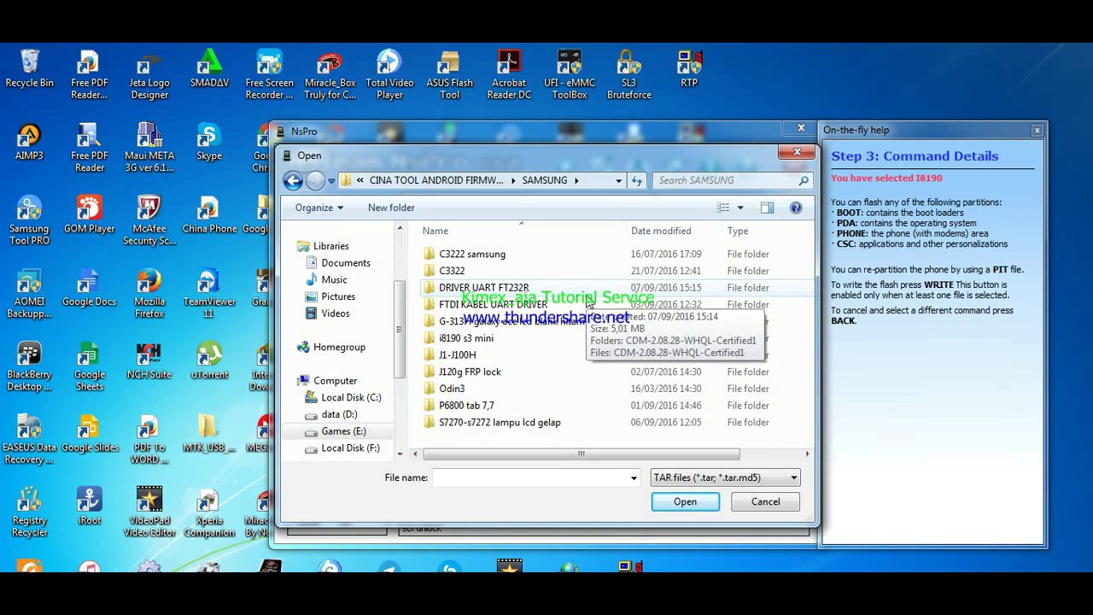
double_click(479, 344)
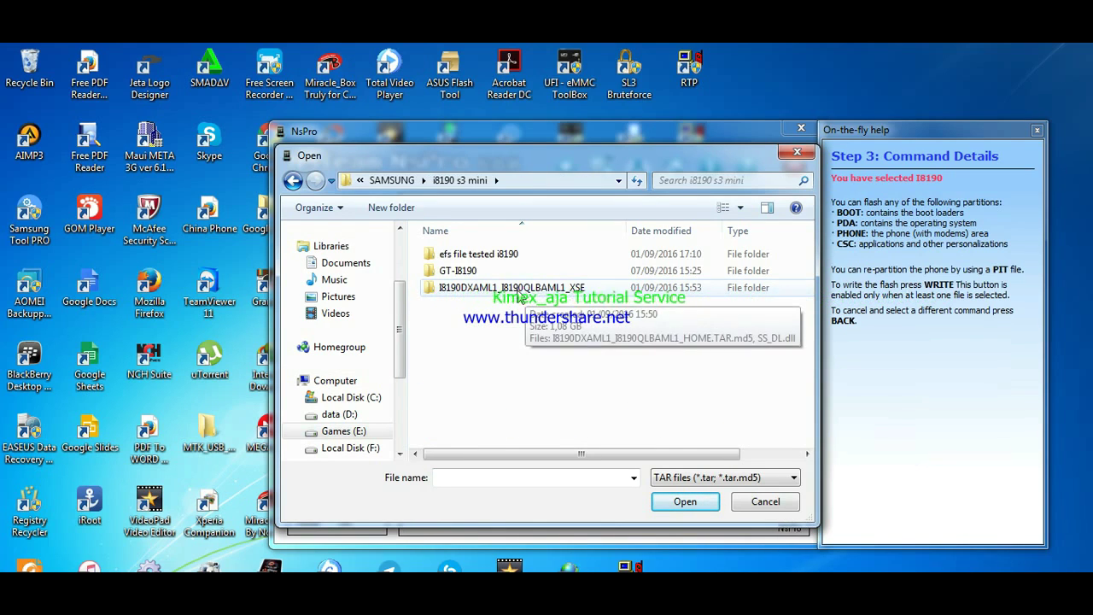
double_click(459, 270)
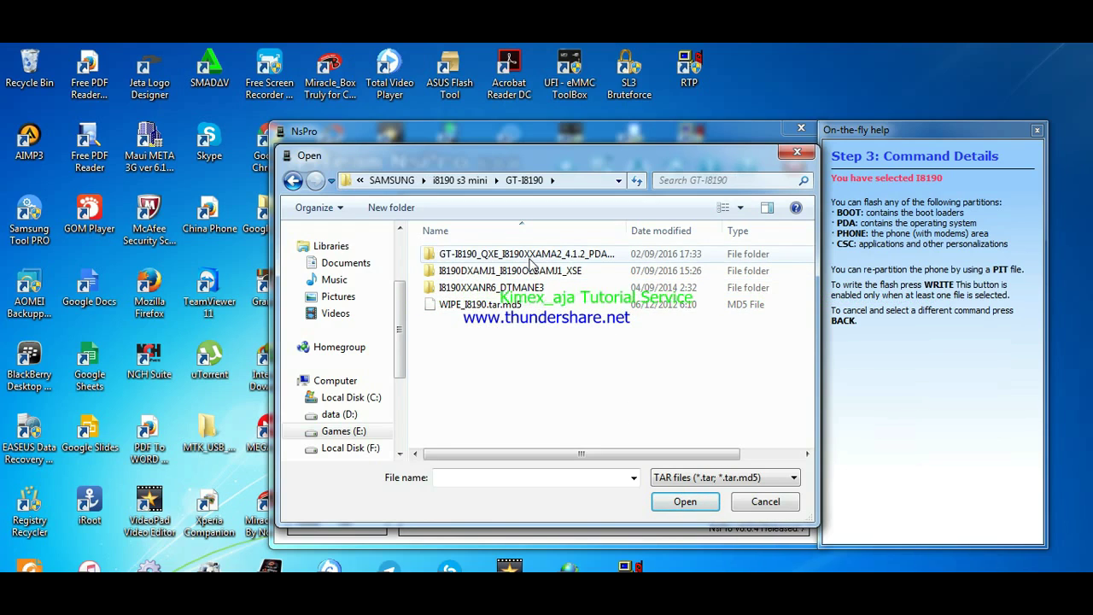
Load I8190DXAMJ1_I8190OLBAMJ1_HOME.TAR.md5 from the I8190DXAMJ1_I8190OLBAMJ1_XSE folder as the flash file
double_click(532, 260)
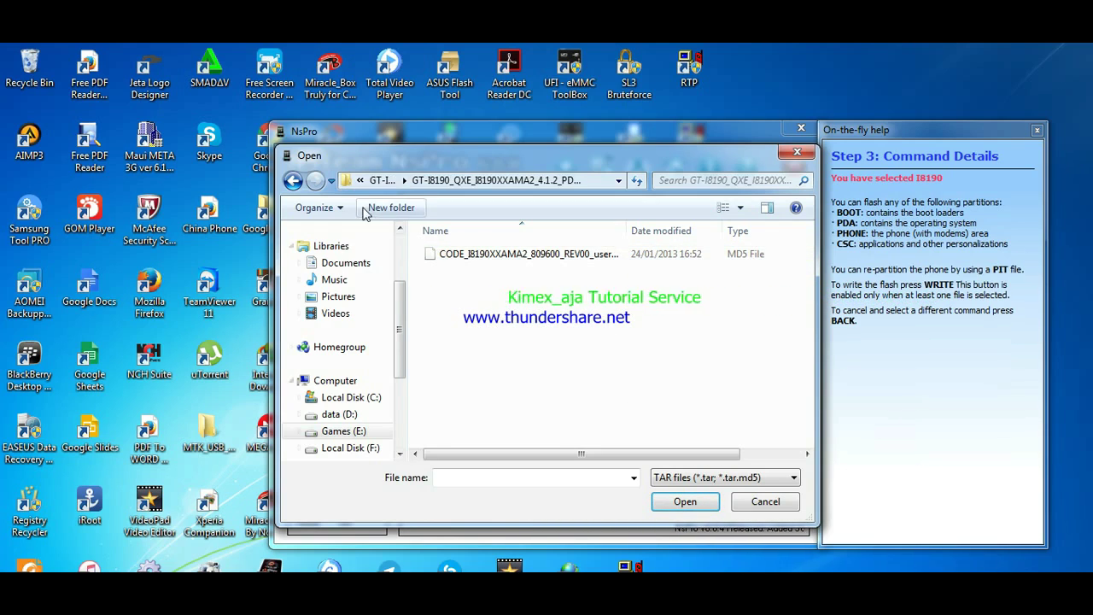
click(292, 181)
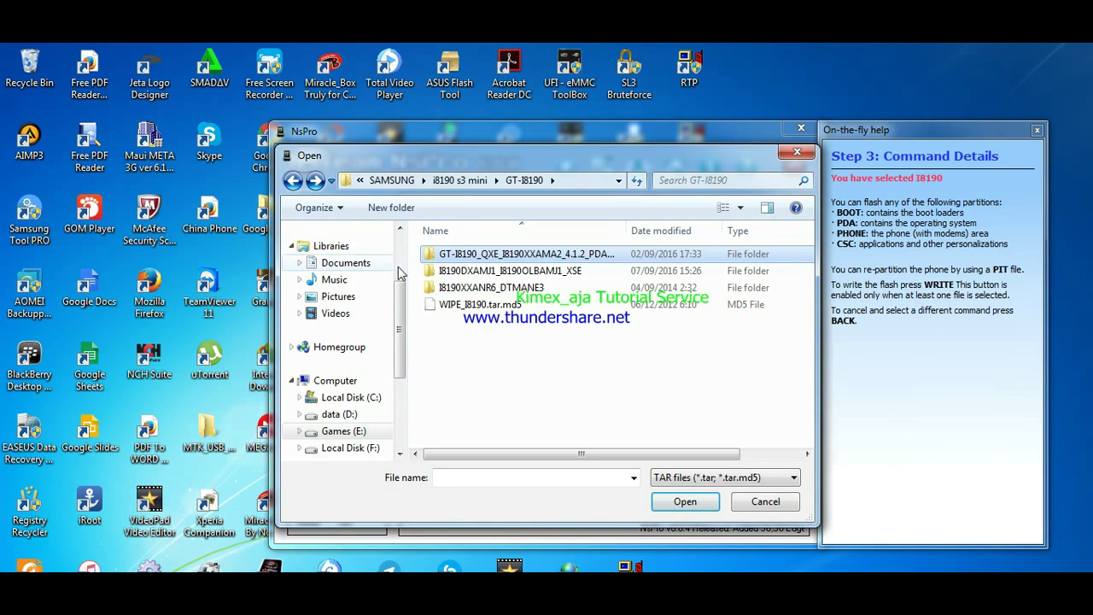
double_click(563, 272)
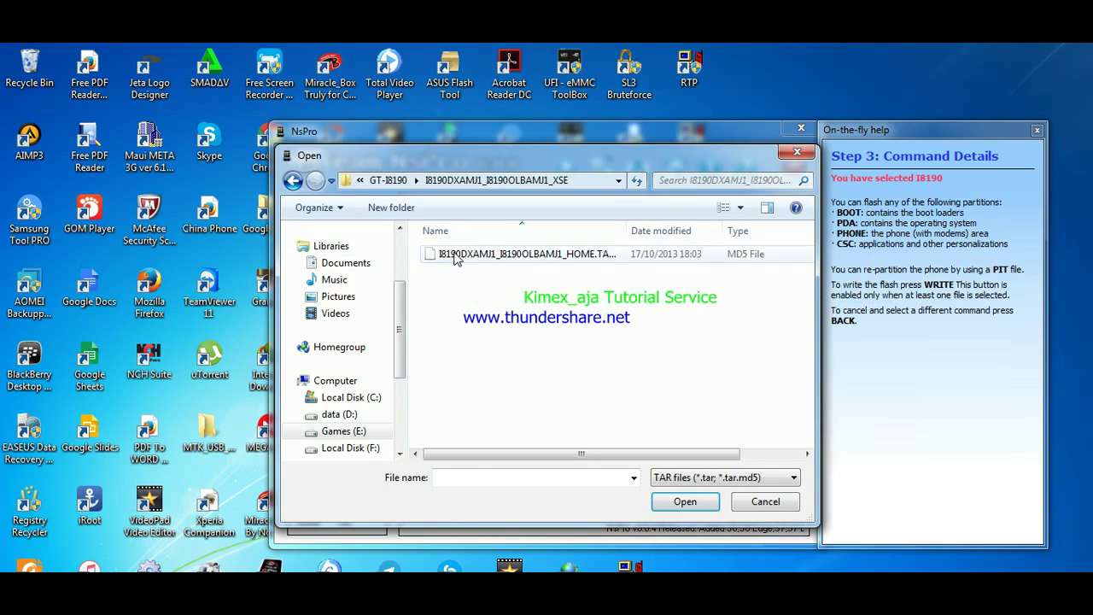
click(451, 256)
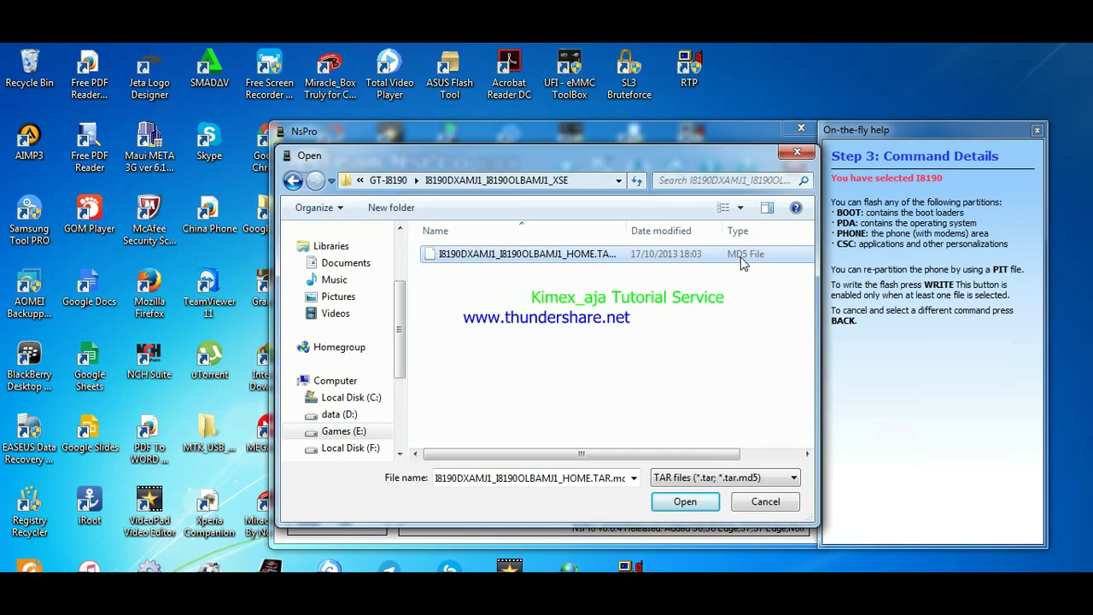
click(685, 502)
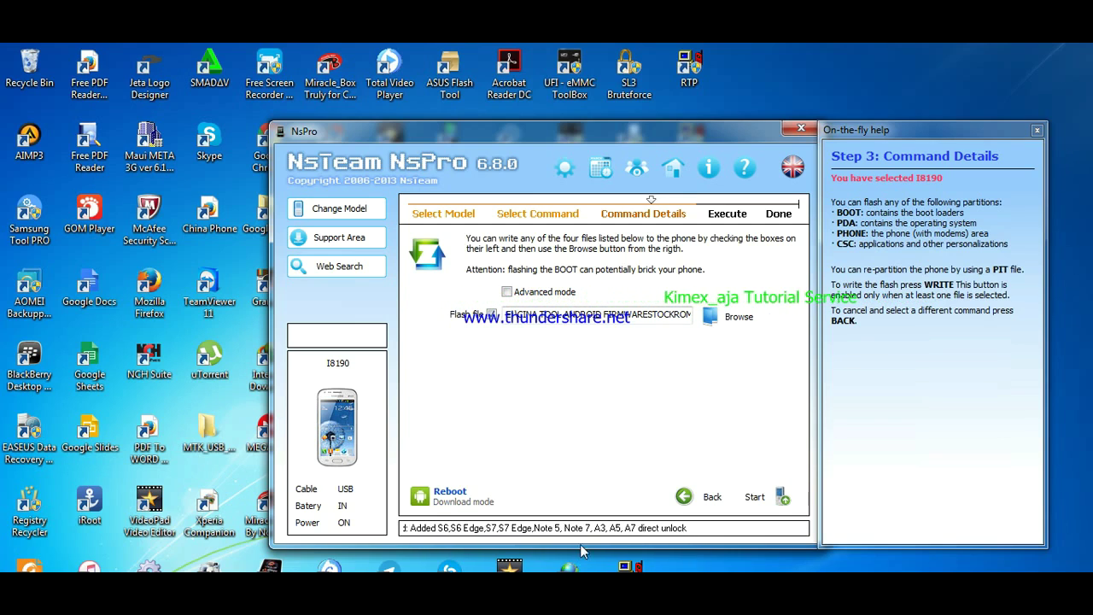
Open Device Manager from the computer's system properties, examine the Samsung USB modem entry, and return to NsPro
key(super)
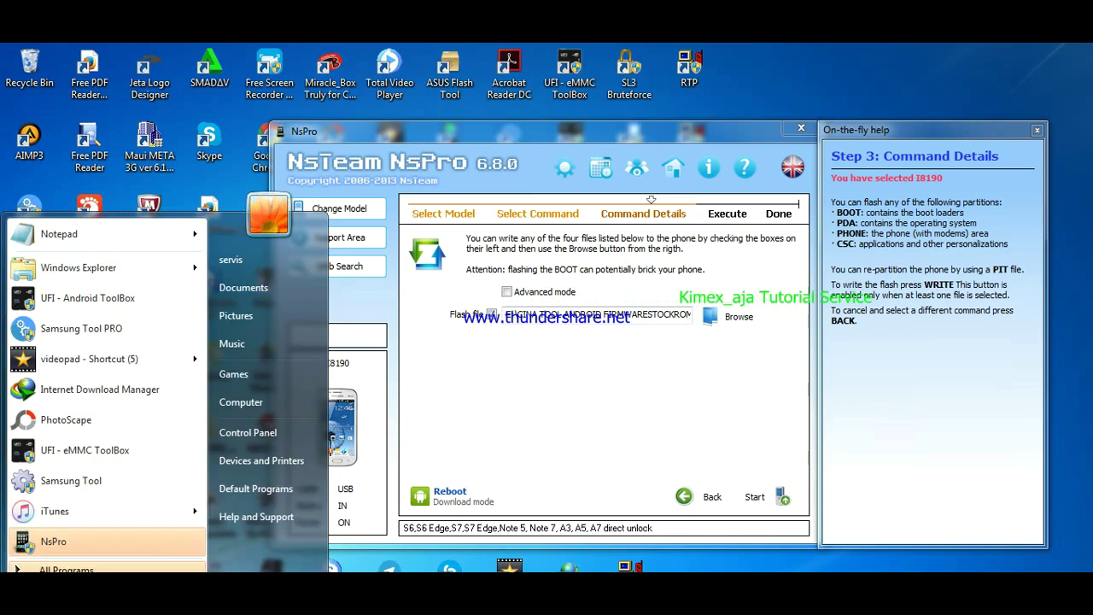
right_click(239, 409)
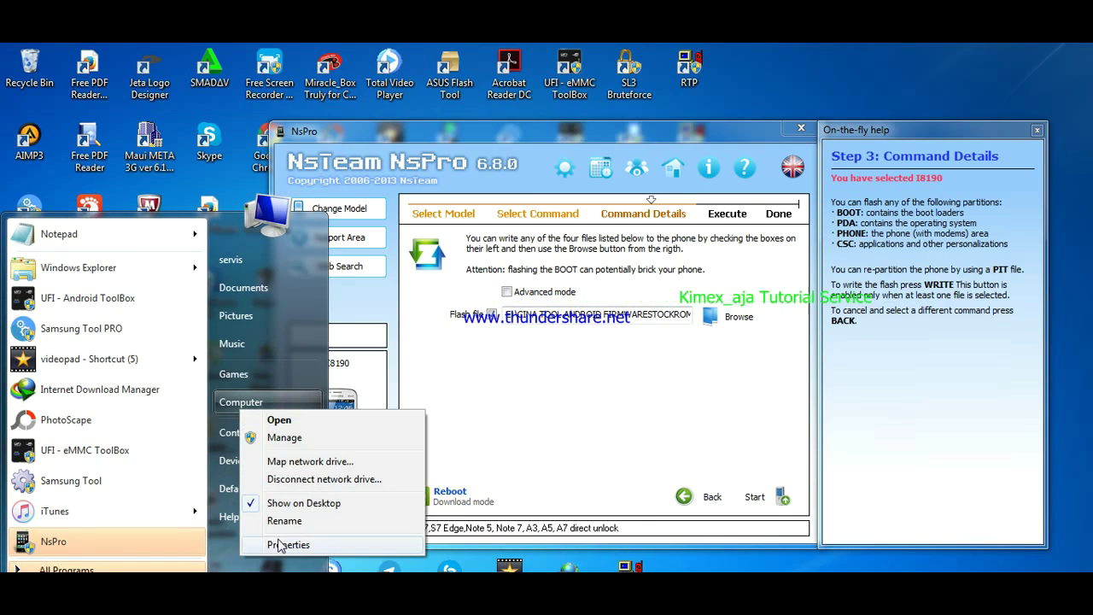
click(285, 544)
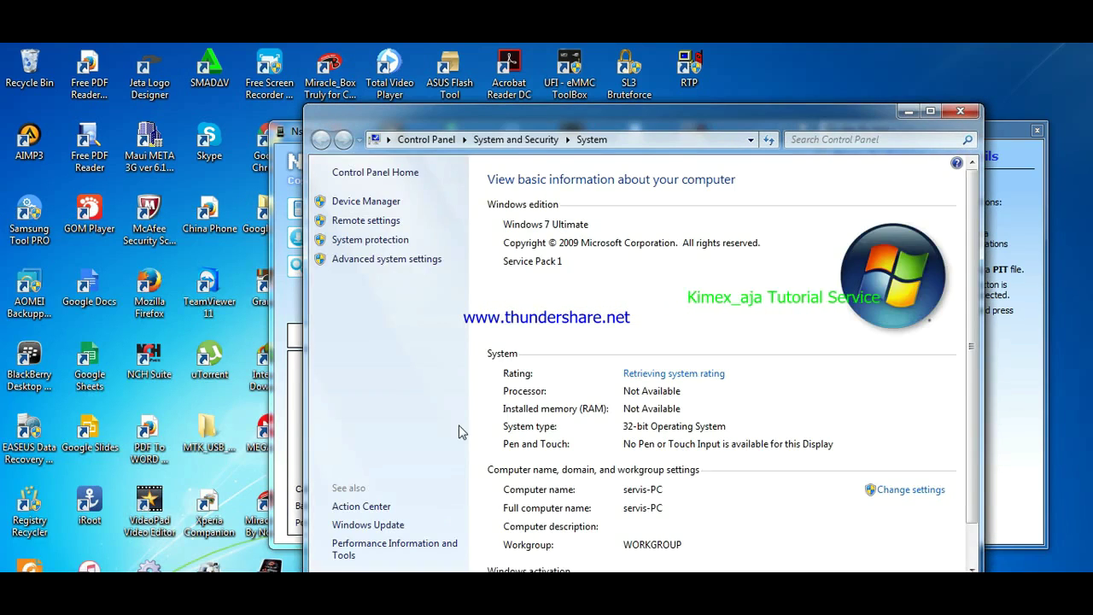
click(367, 202)
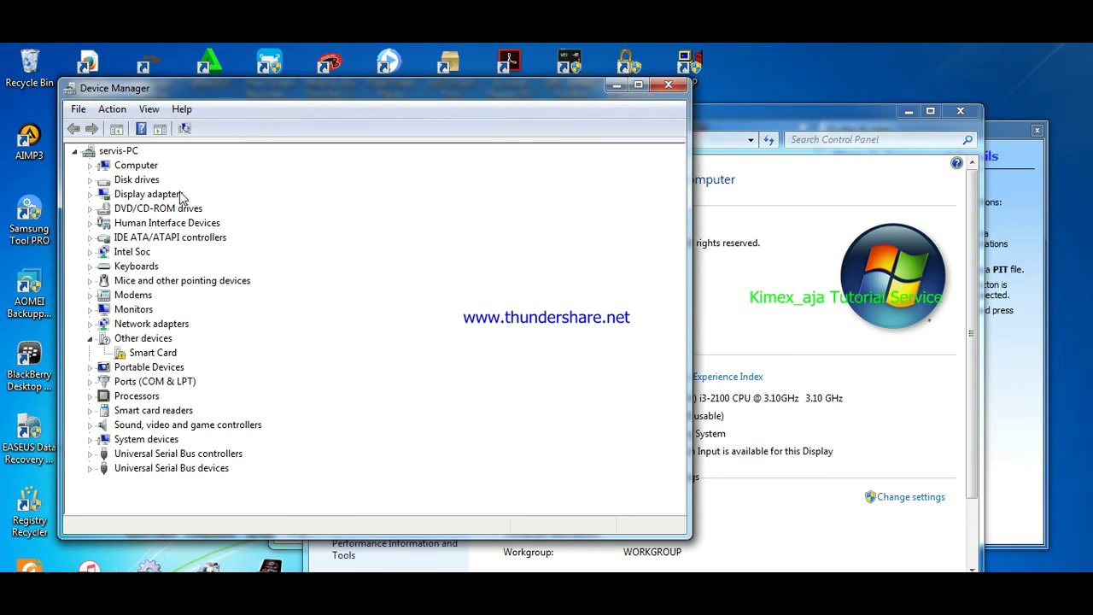
click(90, 294)
click(209, 310)
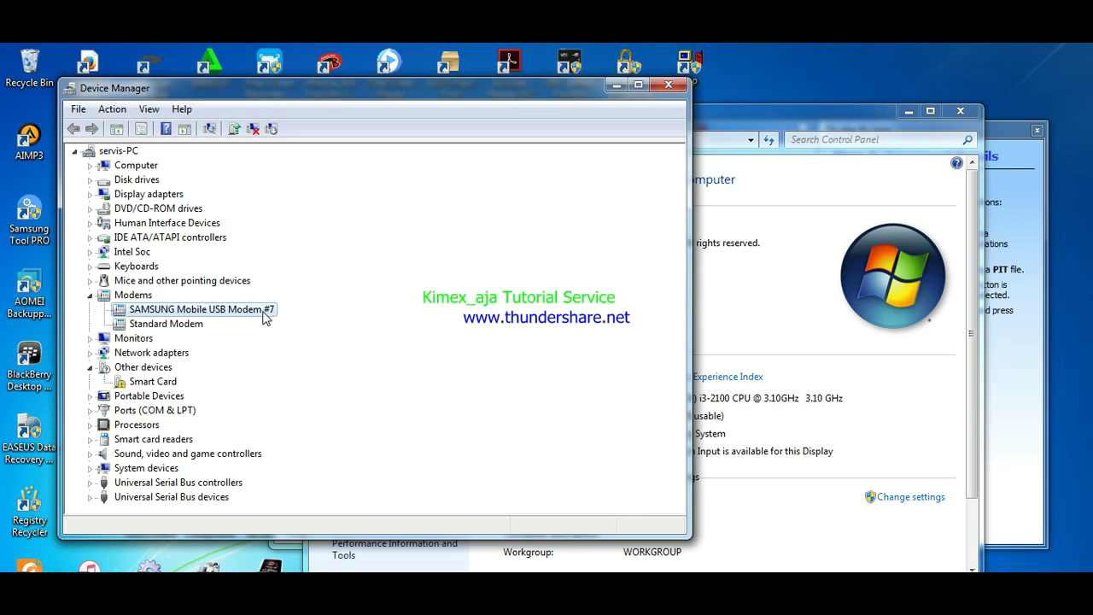
click(909, 111)
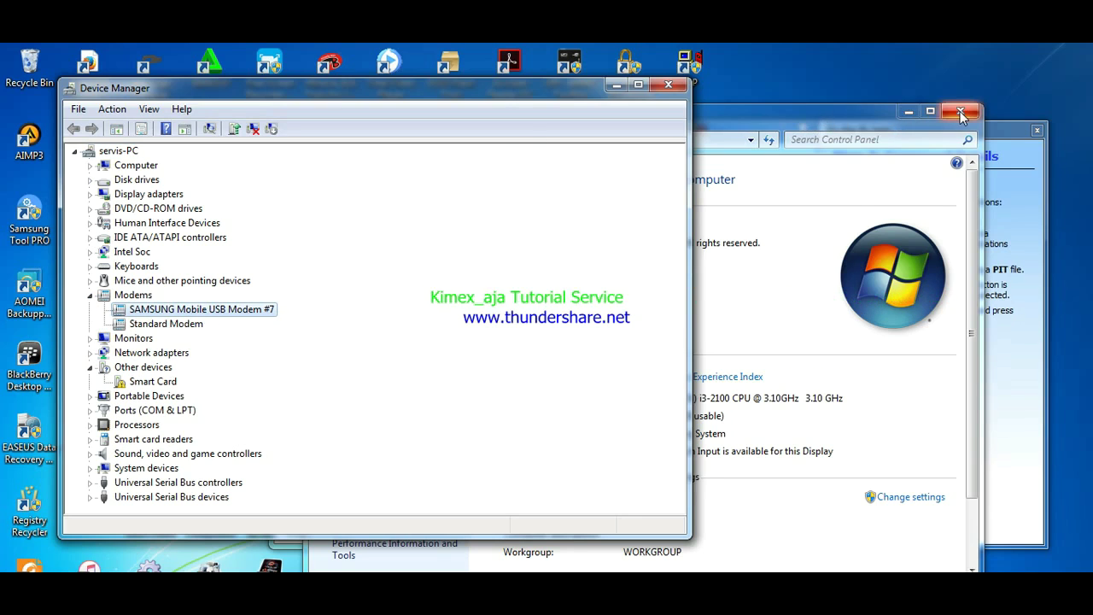
click(783, 351)
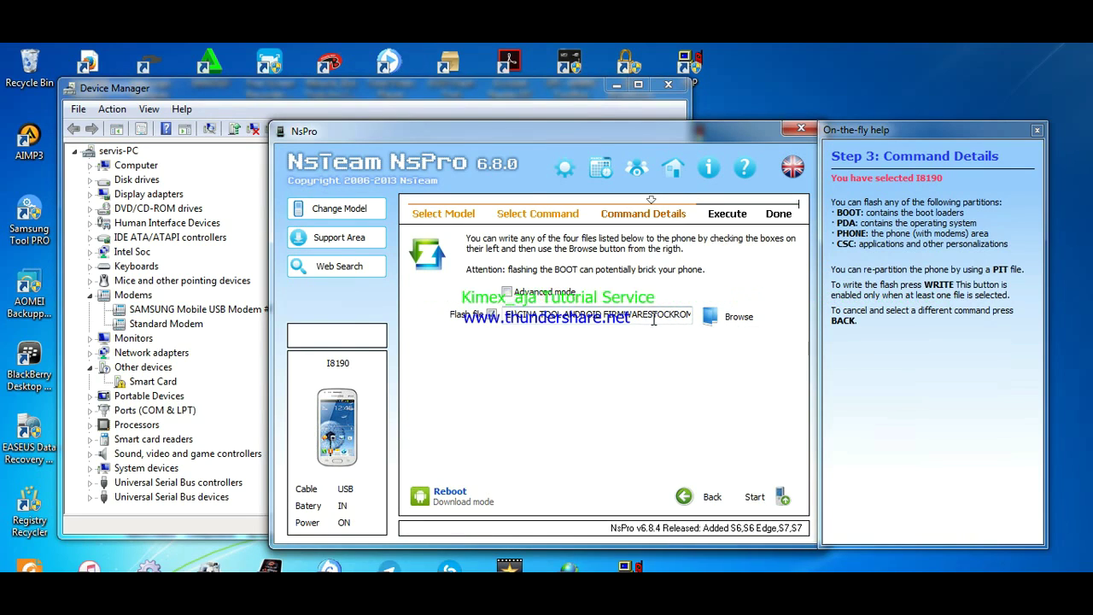
Reselect I8190DXAMJ1_I8190OLBAMJ1_HOME.TAR.md5 as the flash file and start flashing the phone
click(732, 317)
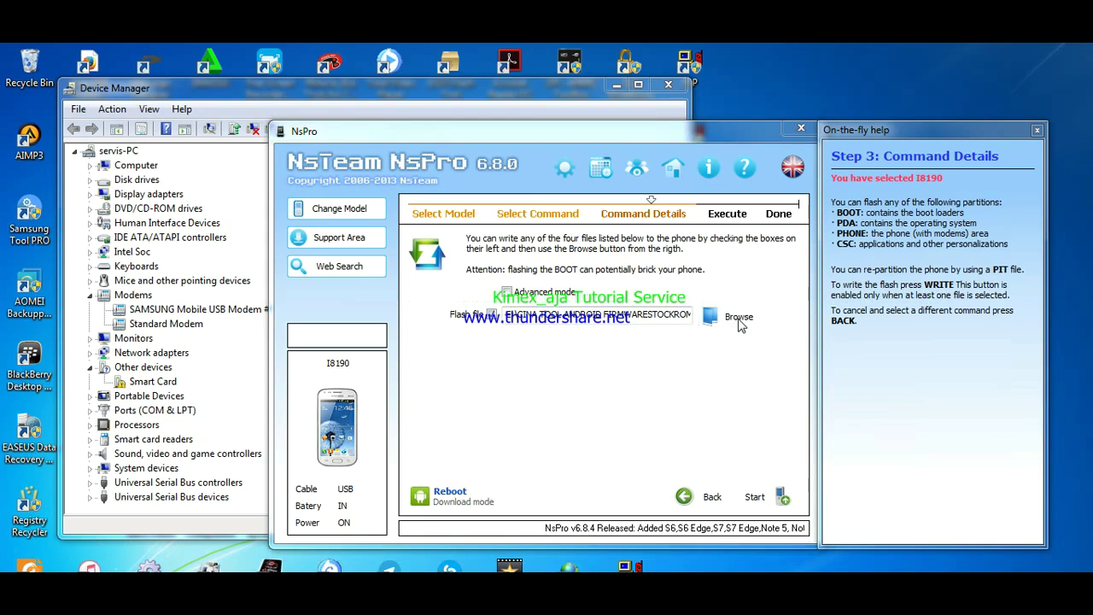
click(479, 255)
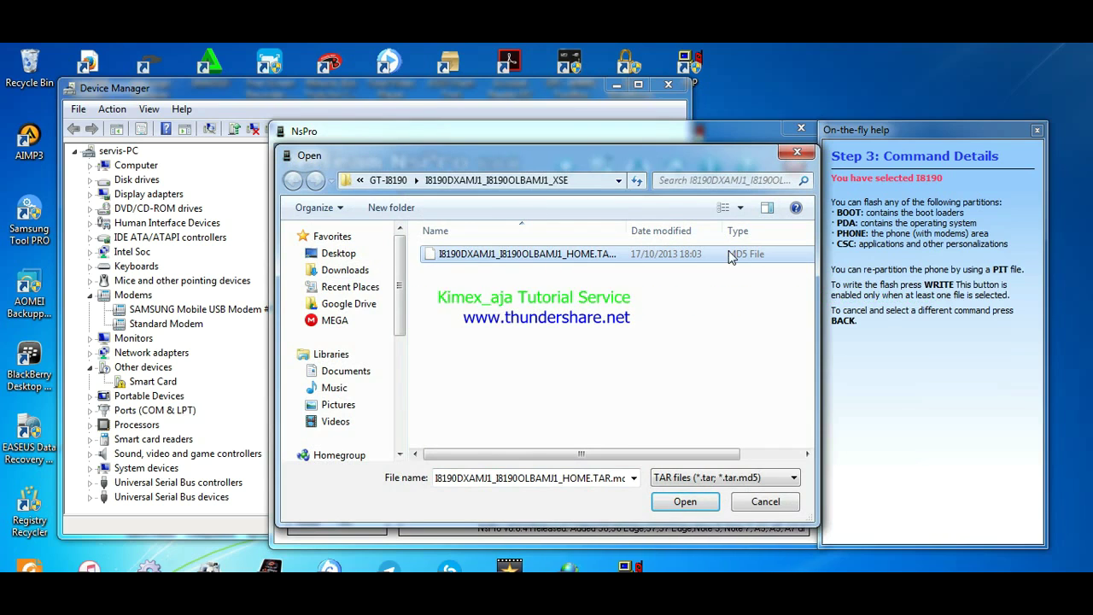
click(684, 501)
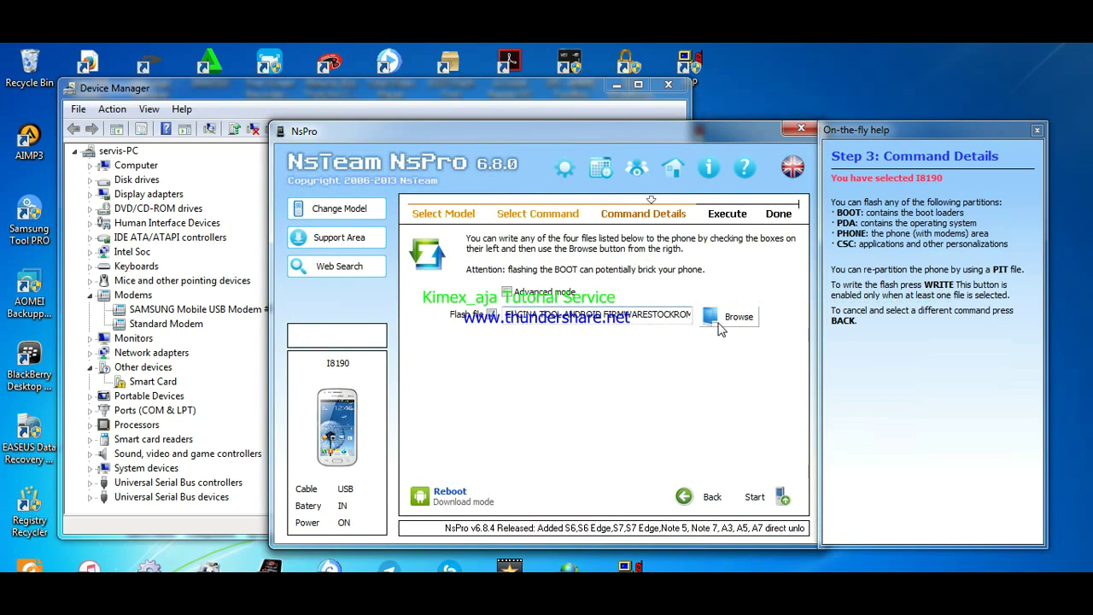
click(766, 504)
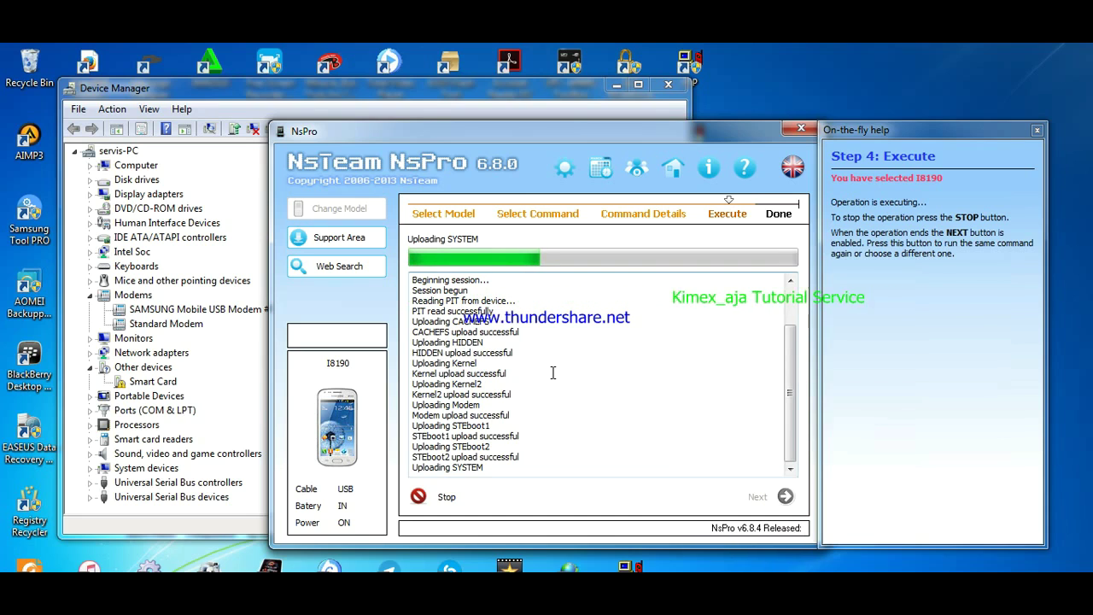
Check the connected devices in Device Manager and examine the SYSTEM upload entry in the NsPro flashing log
click(90, 367)
click(743, 129)
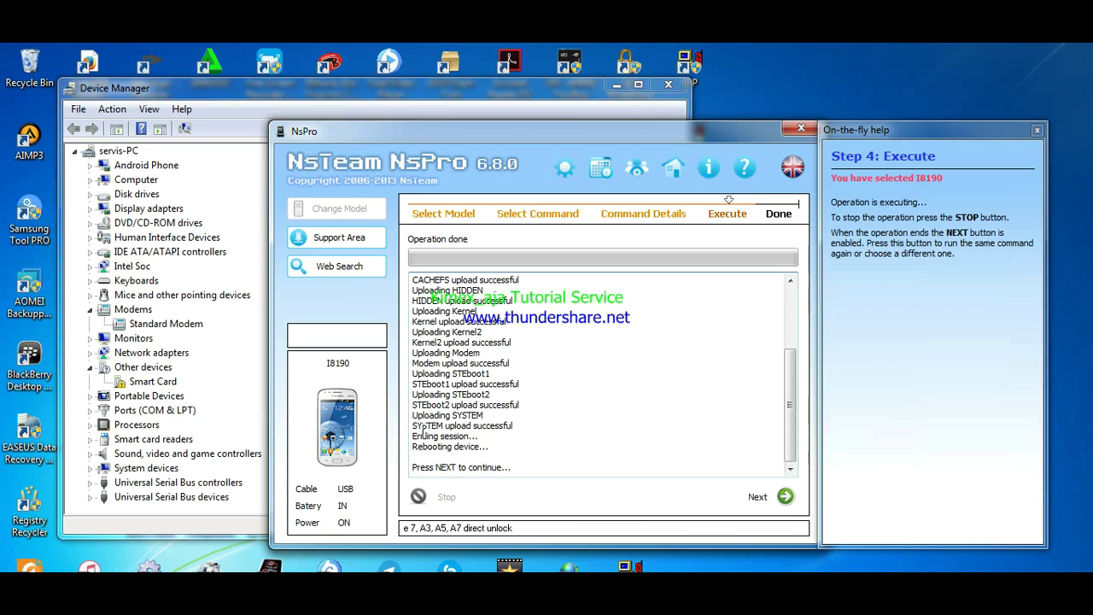
drag(416, 426, 510, 434)
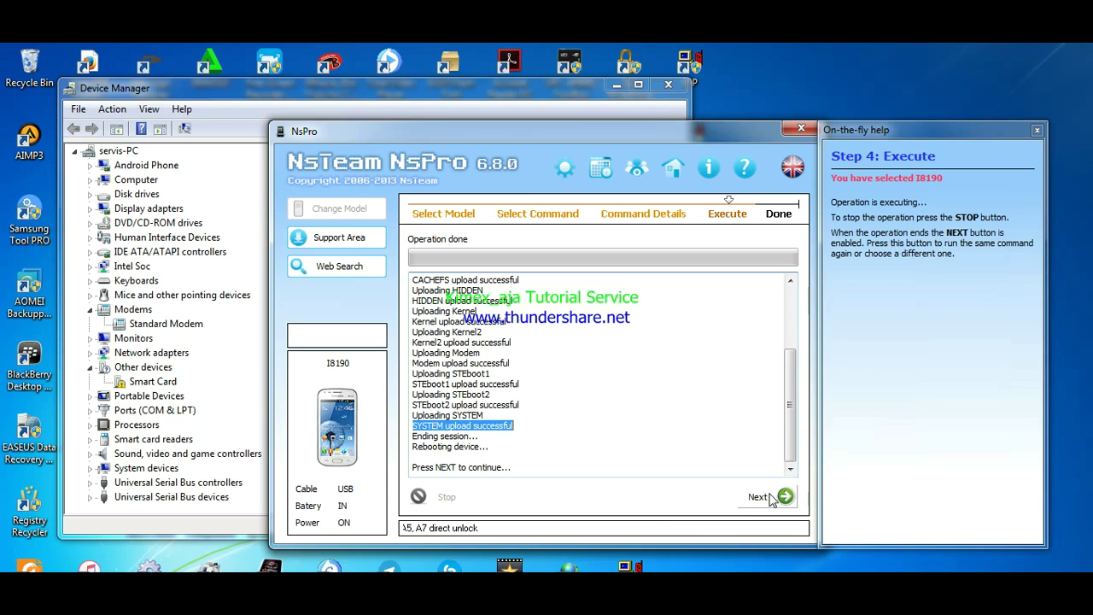